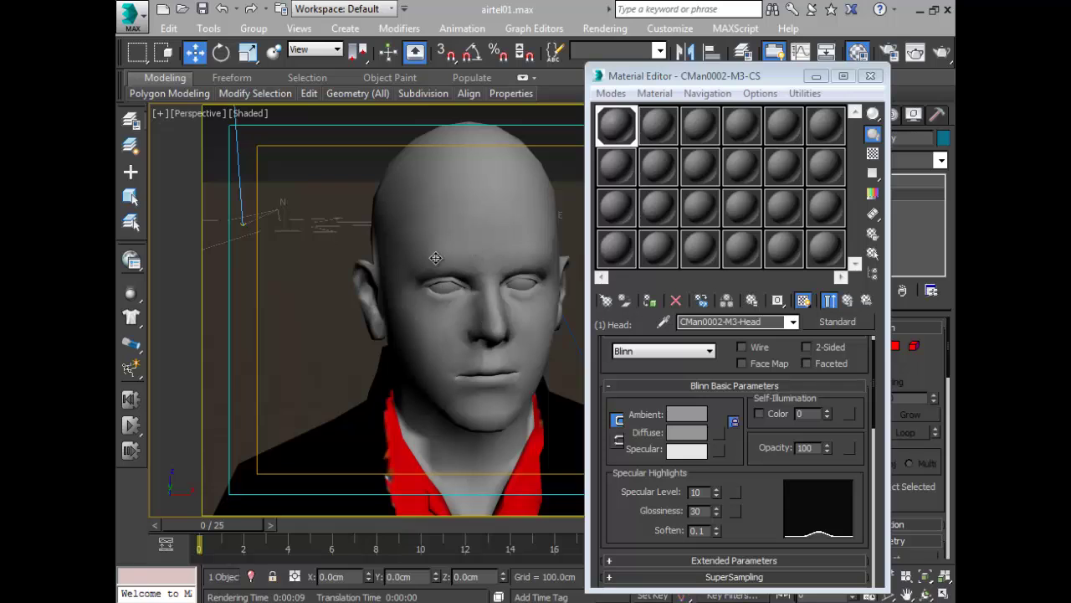
{"action": "left_click", "coordinate": [944, 53]}
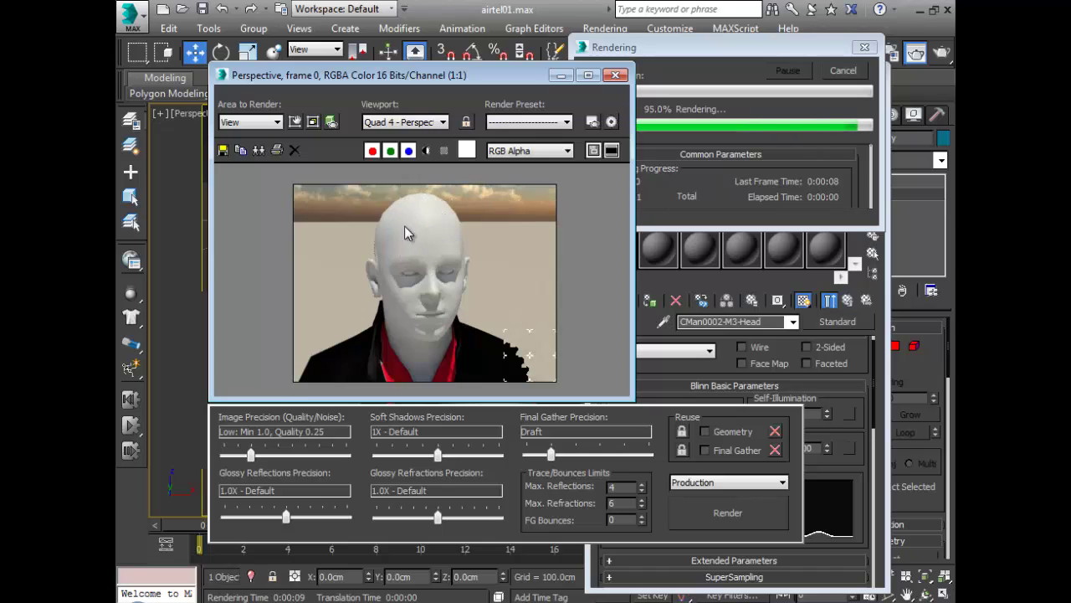
{"action": "left_click", "coordinate": [616, 77]}
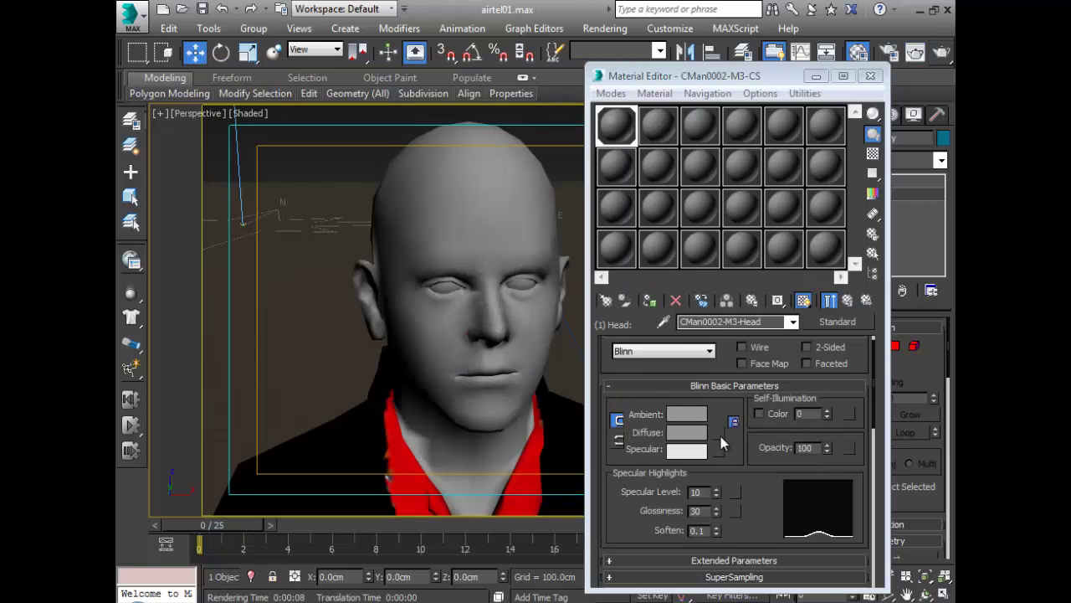
- Load CMan0002-M3-Head-D.jpg as a Bitmap in the head material's Diffuse Color slot
{"action": "left_click", "coordinate": [719, 433]}
{"action": "double_click", "coordinate": [456, 128]}
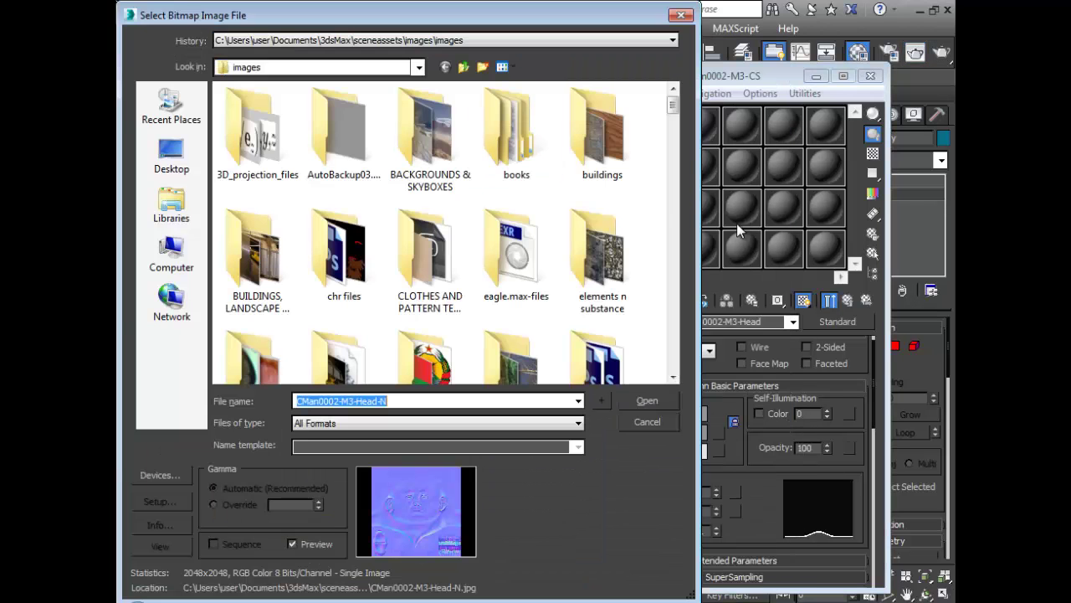
{"action": "left_click_drag", "start_coordinate": [672, 105], "coordinate": [674, 214]}
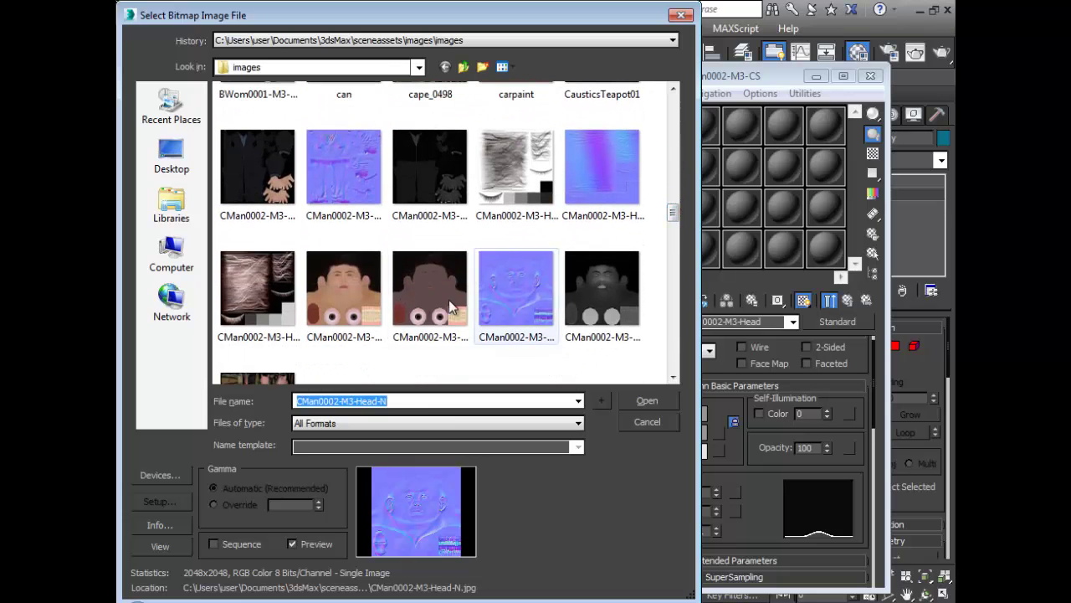
{"action": "left_click", "coordinate": [361, 284]}
{"action": "left_click", "coordinate": [649, 401]}
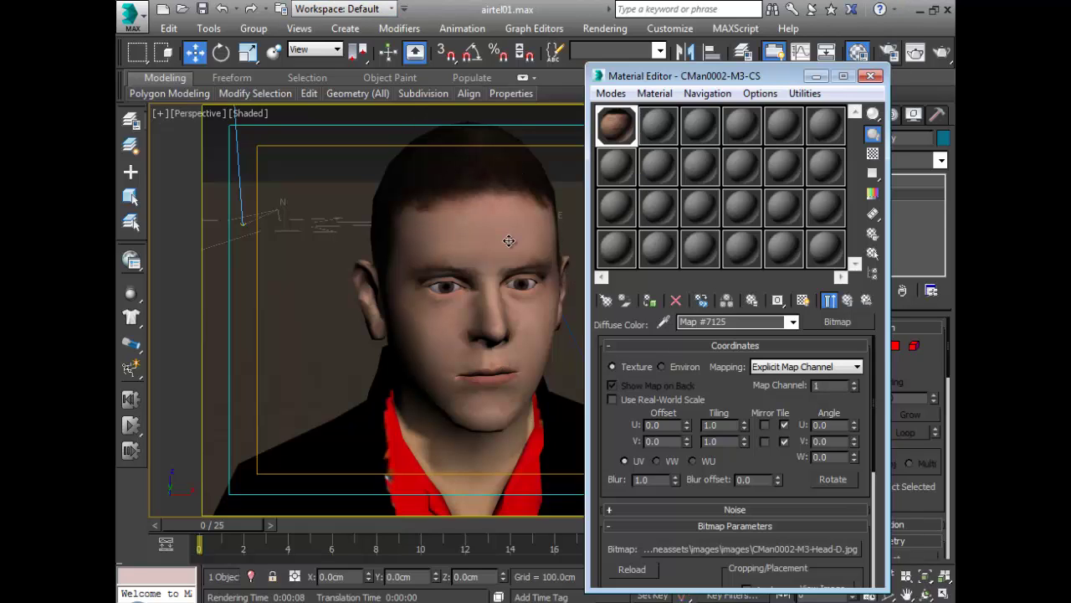
{"action": "left_click", "coordinate": [913, 50]}
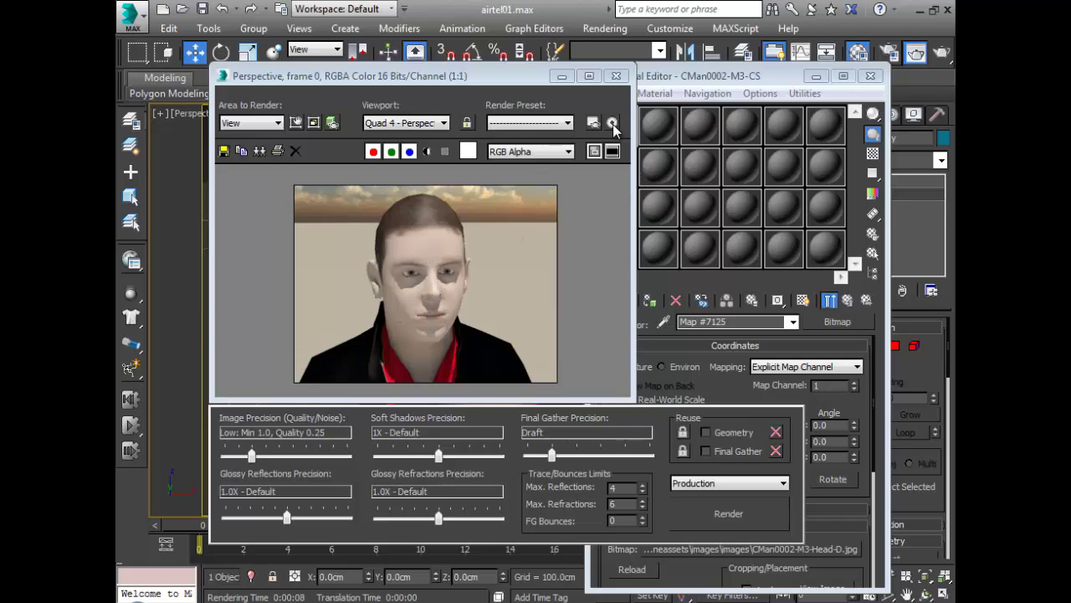
{"action": "left_click", "coordinate": [617, 77]}
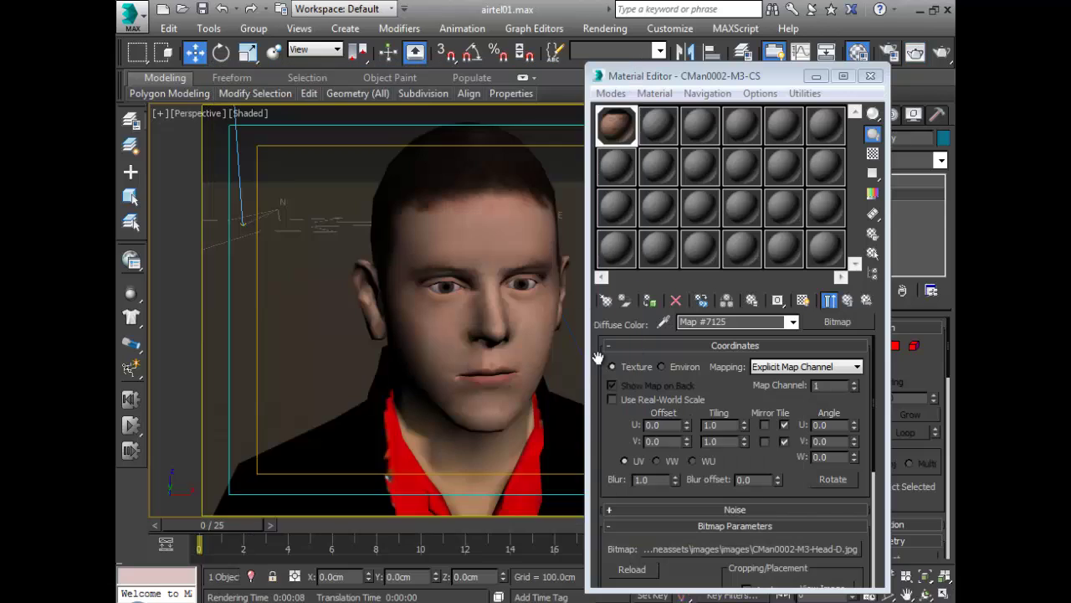
- Return from the bitmap to the head material and expand its Maps rollout
{"action": "left_click", "coordinate": [868, 299]}
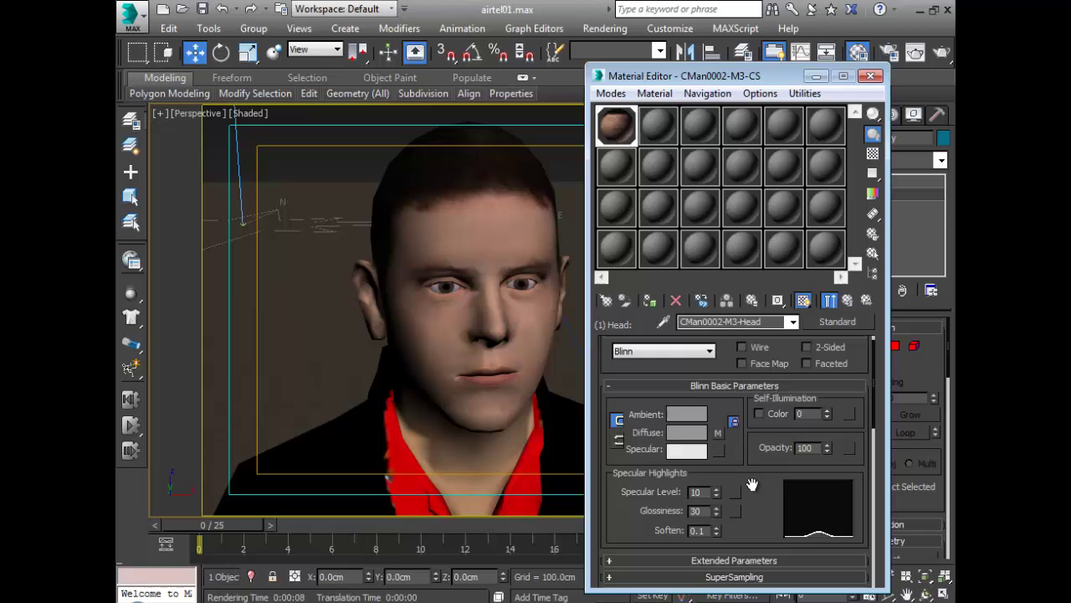
{"action": "scroll", "coordinate": [752, 485], "scroll_direction": "down", "scroll_amount": 2}
{"action": "left_click", "coordinate": [749, 519]}
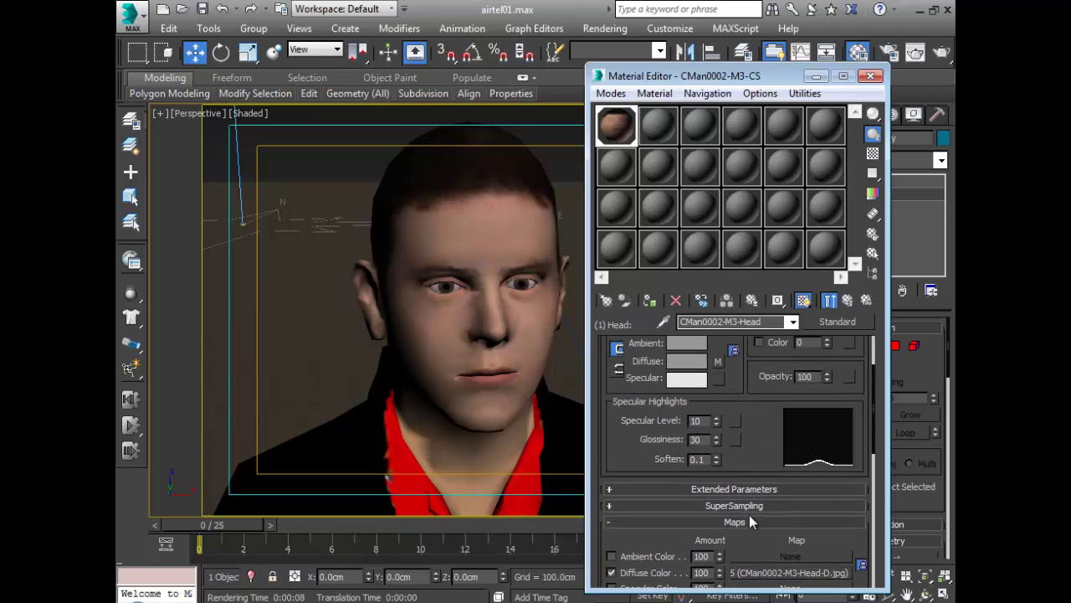
{"action": "scroll", "coordinate": [746, 523], "scroll_direction": "up", "scroll_amount": 3}
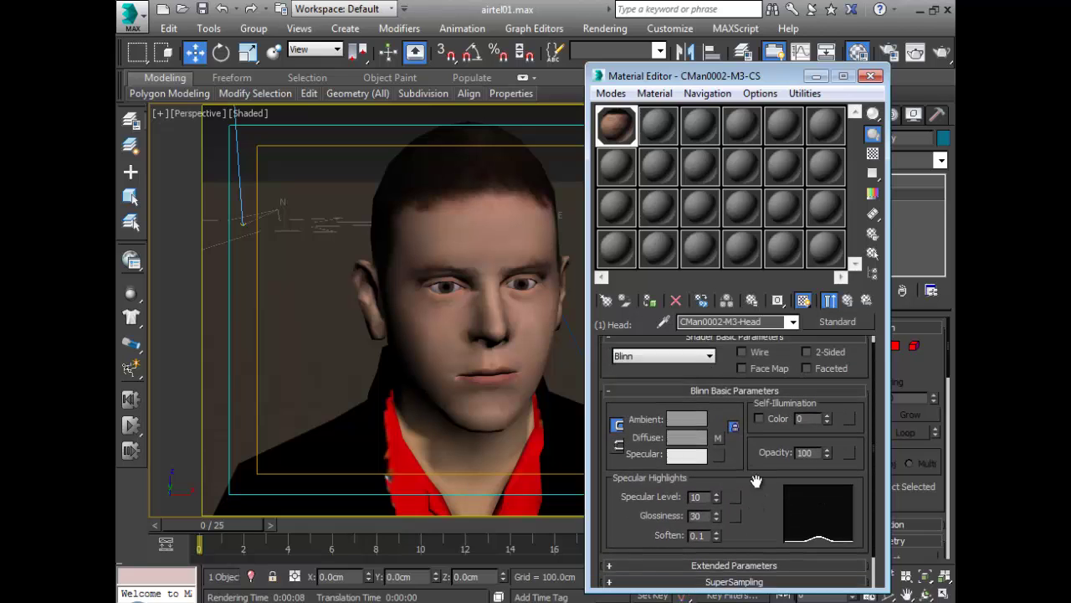
{"action": "scroll", "coordinate": [756, 481], "scroll_direction": "down", "scroll_amount": 2}
- Clear the existing Normal Bump map from the head material's Bump slot
{"action": "left_click", "coordinate": [611, 93]}
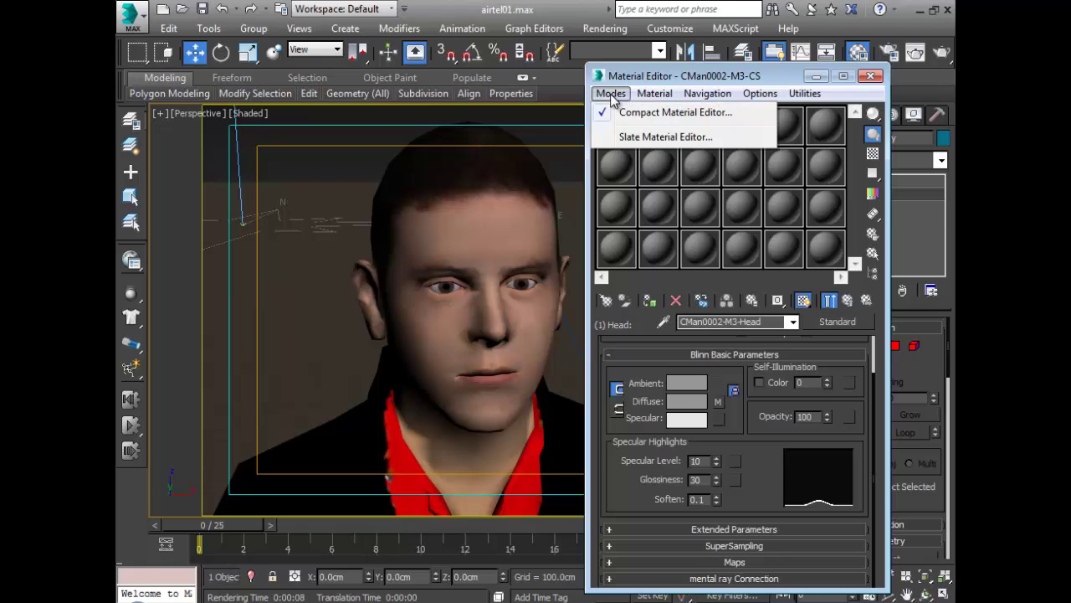
{"action": "left_click", "coordinate": [614, 95]}
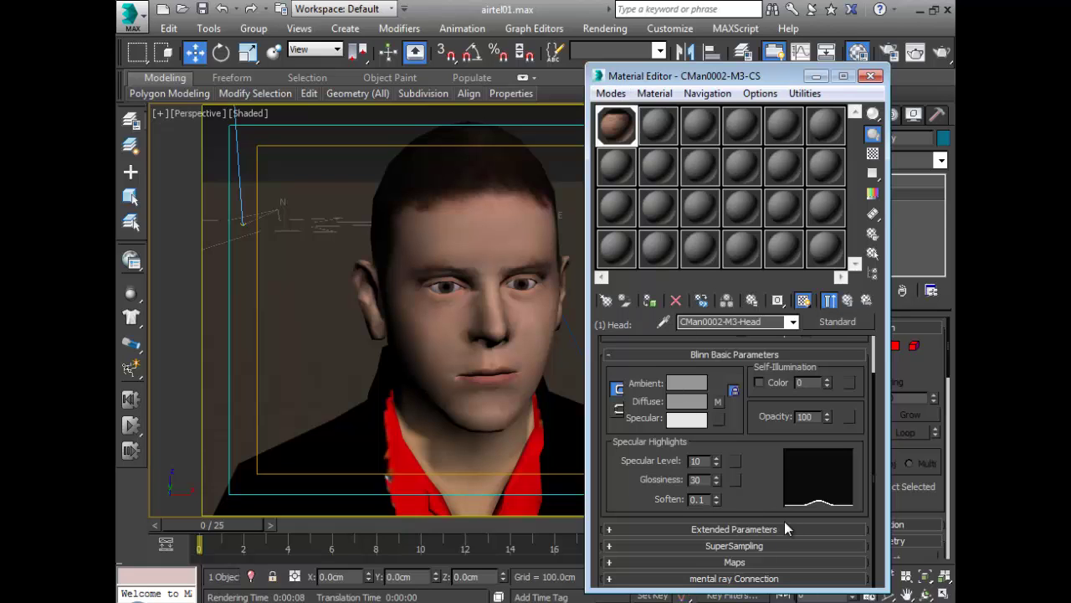
{"action": "scroll", "coordinate": [728, 442], "scroll_direction": "up", "scroll_amount": 1}
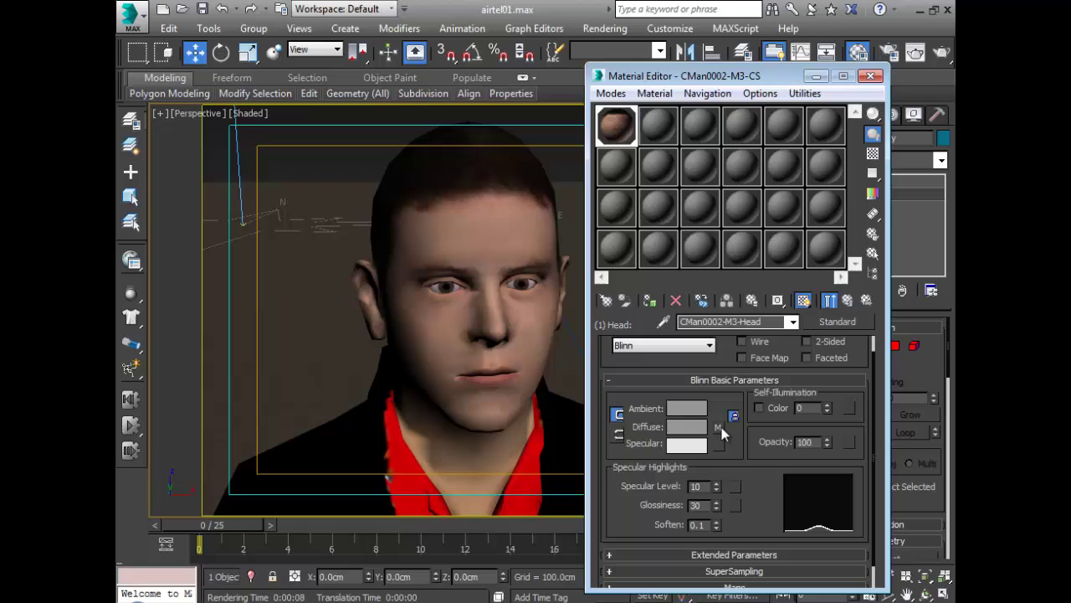
{"action": "scroll", "coordinate": [765, 521], "scroll_direction": "down", "scroll_amount": 1}
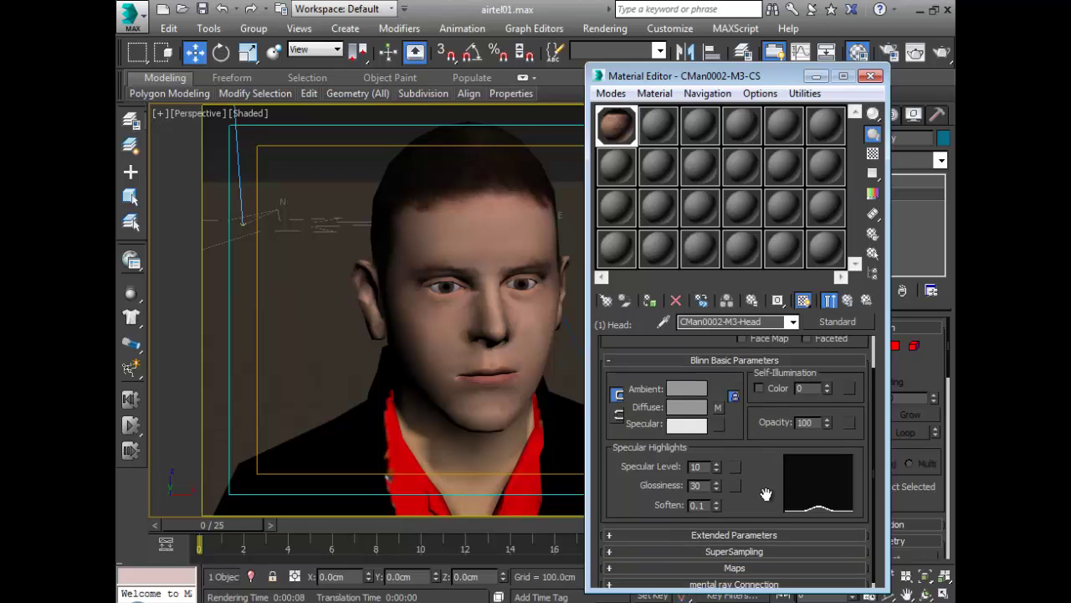
{"action": "left_click", "coordinate": [742, 563]}
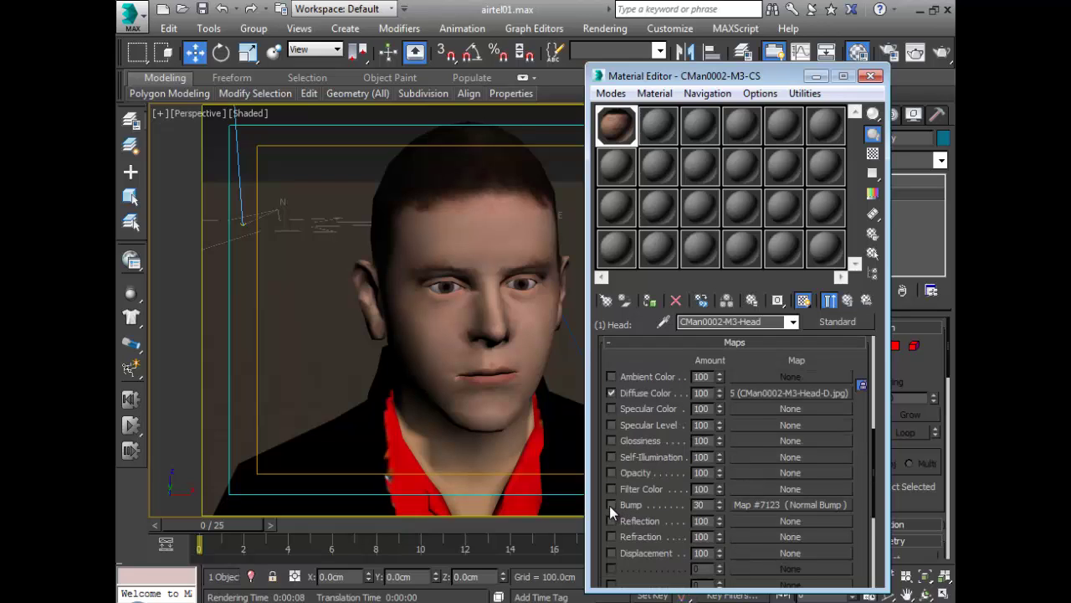
{"action": "right_click", "coordinate": [767, 505]}
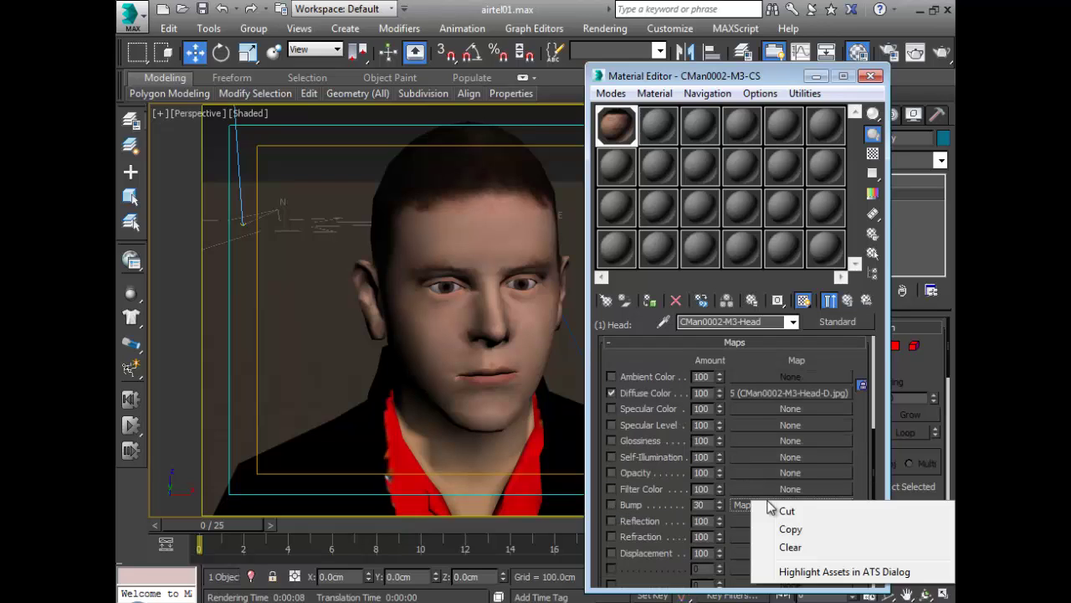
{"action": "left_click", "coordinate": [790, 546]}
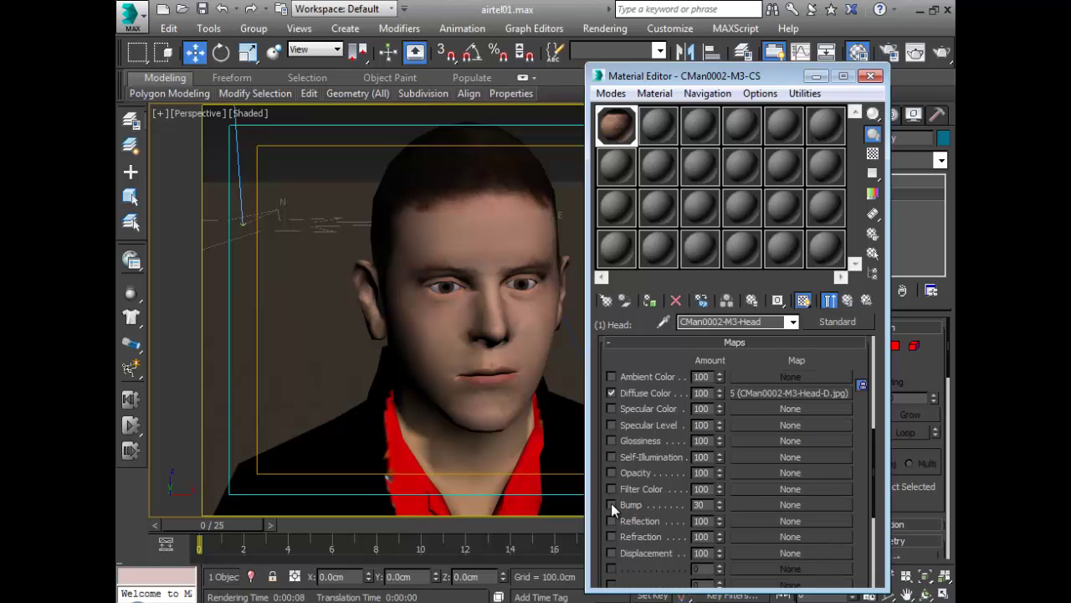
- Assign a Normal Bump map to Bump with CMan0002-M3-Head-N.jpg as its Normal bitmap
{"action": "left_click", "coordinate": [765, 506]}
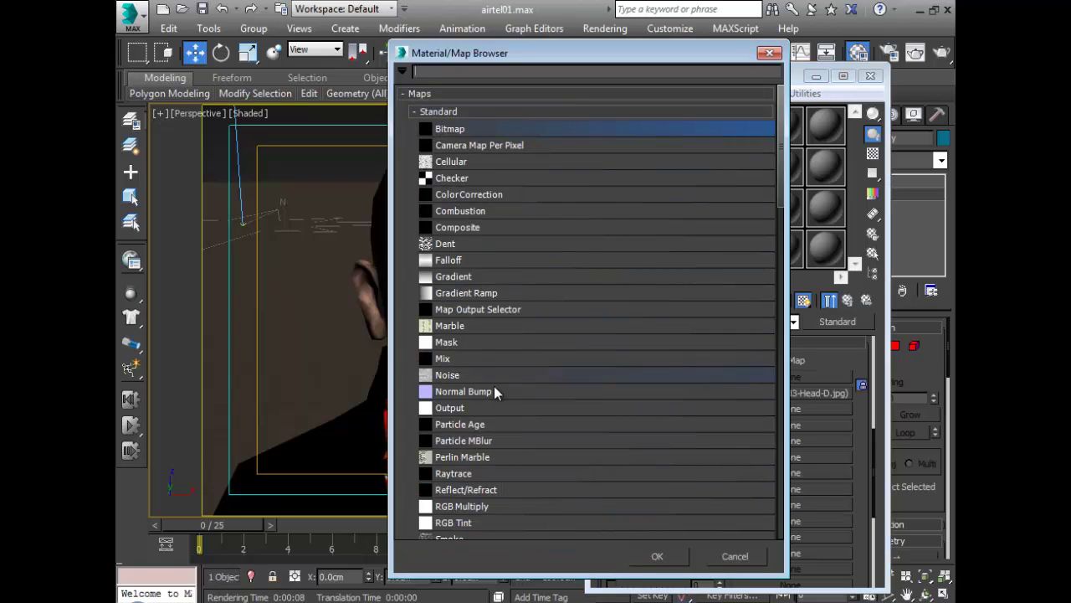
{"action": "double_click", "coordinate": [459, 391]}
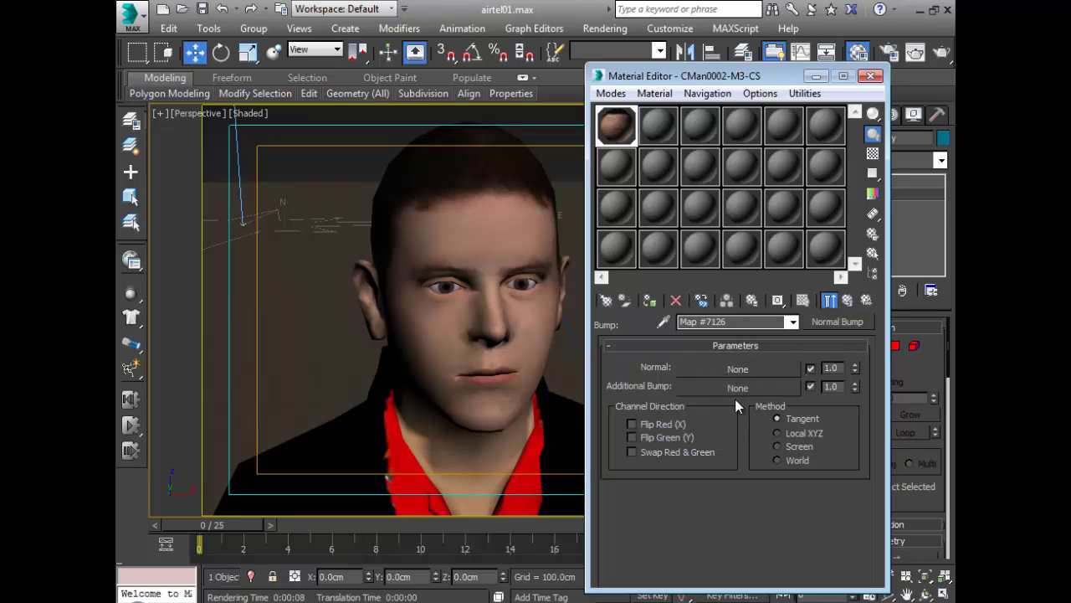
{"action": "left_click", "coordinate": [721, 368]}
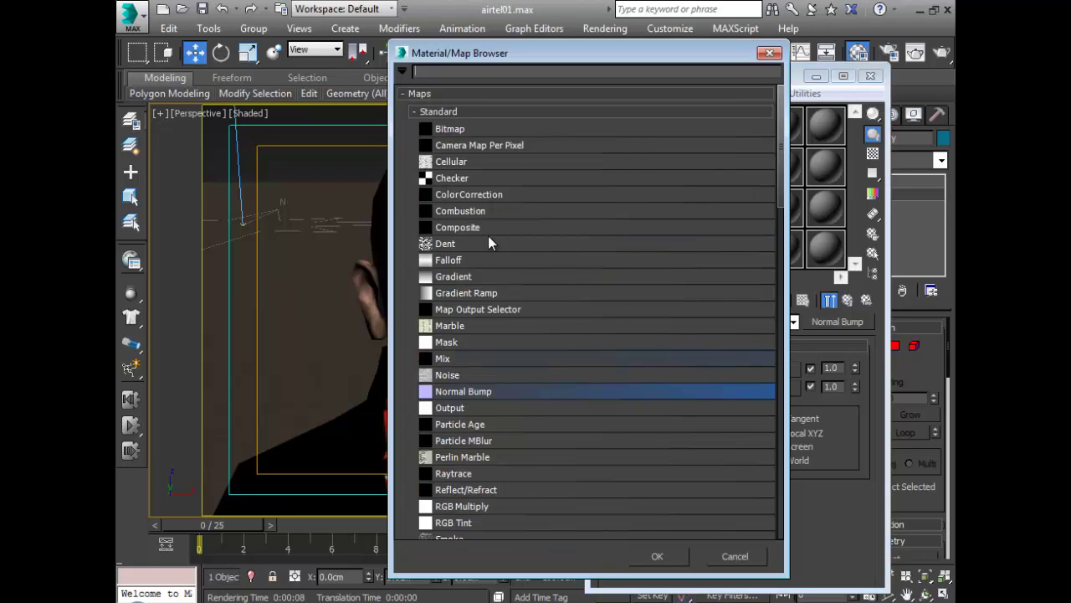
{"action": "double_click", "coordinate": [438, 129]}
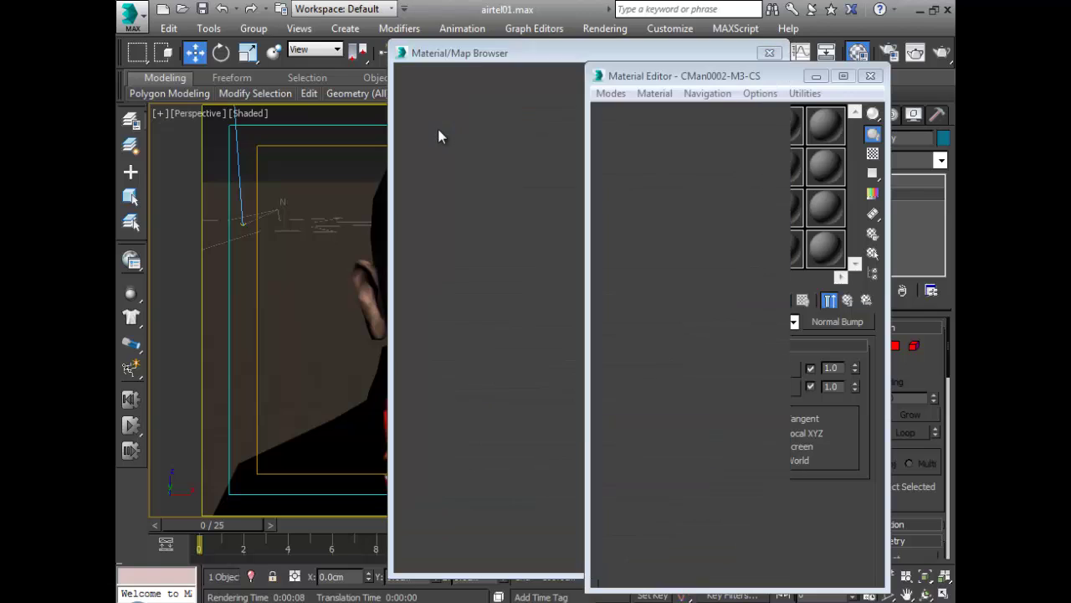
{"action": "left_click_drag", "start_coordinate": [672, 104], "coordinate": [658, 216]}
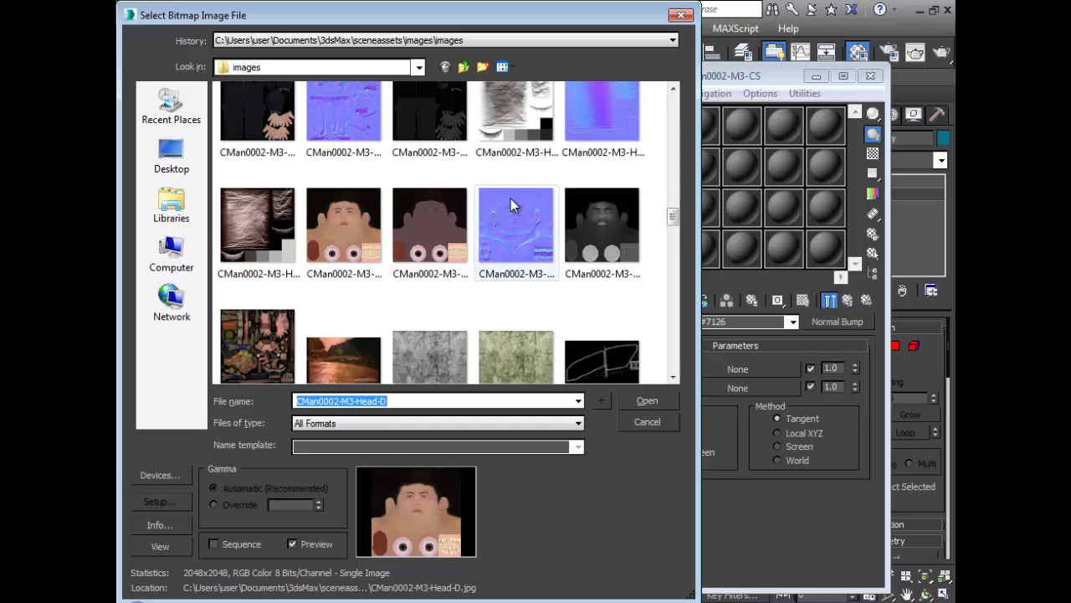
{"action": "left_click", "coordinate": [532, 238]}
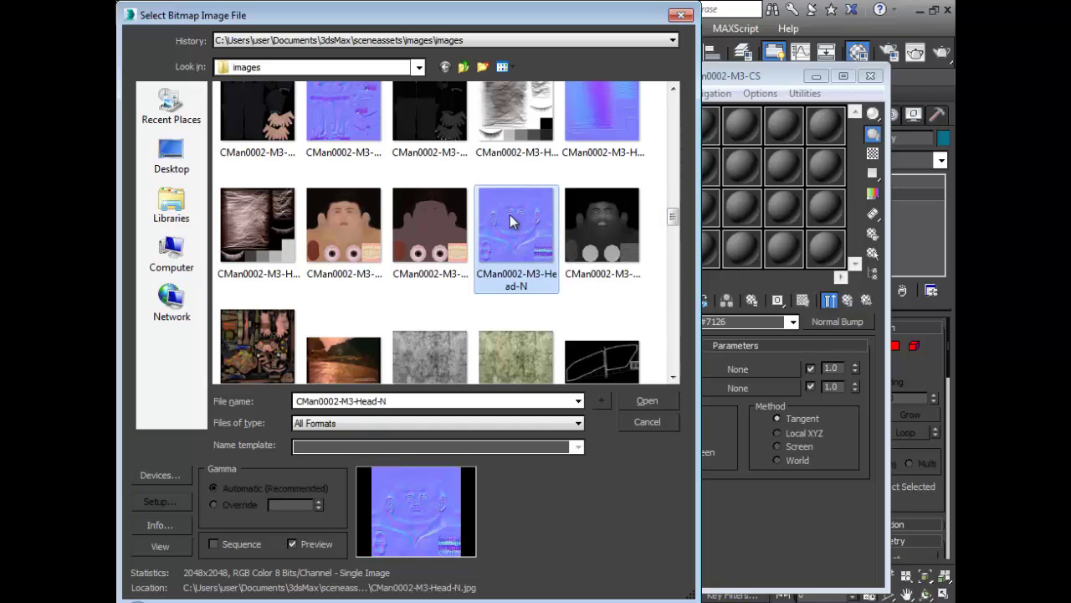
{"action": "left_click", "coordinate": [647, 401]}
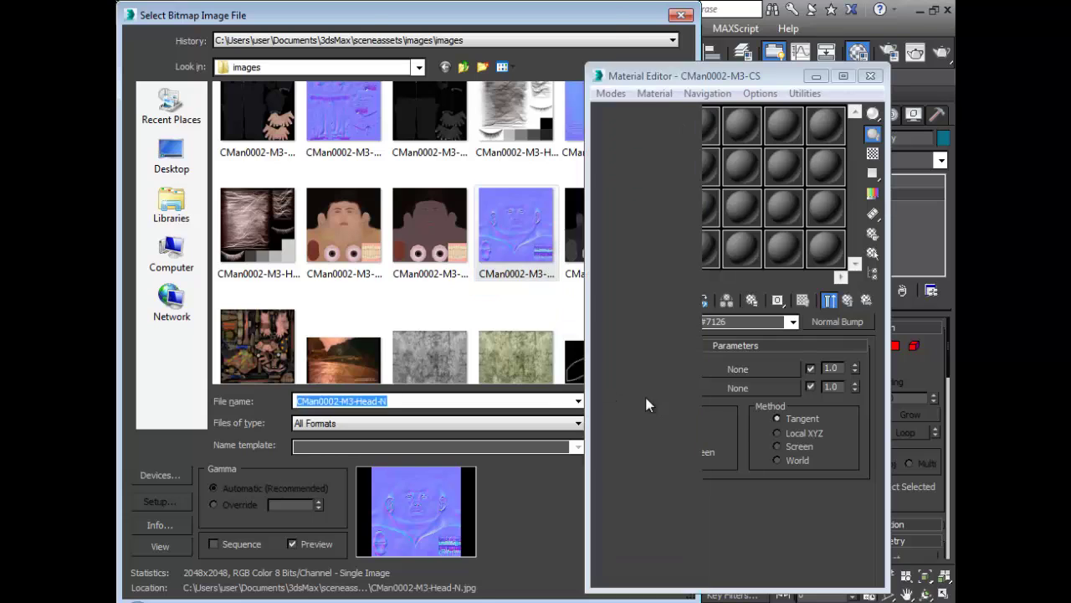
{"action": "double_click", "coordinate": [616, 128]}
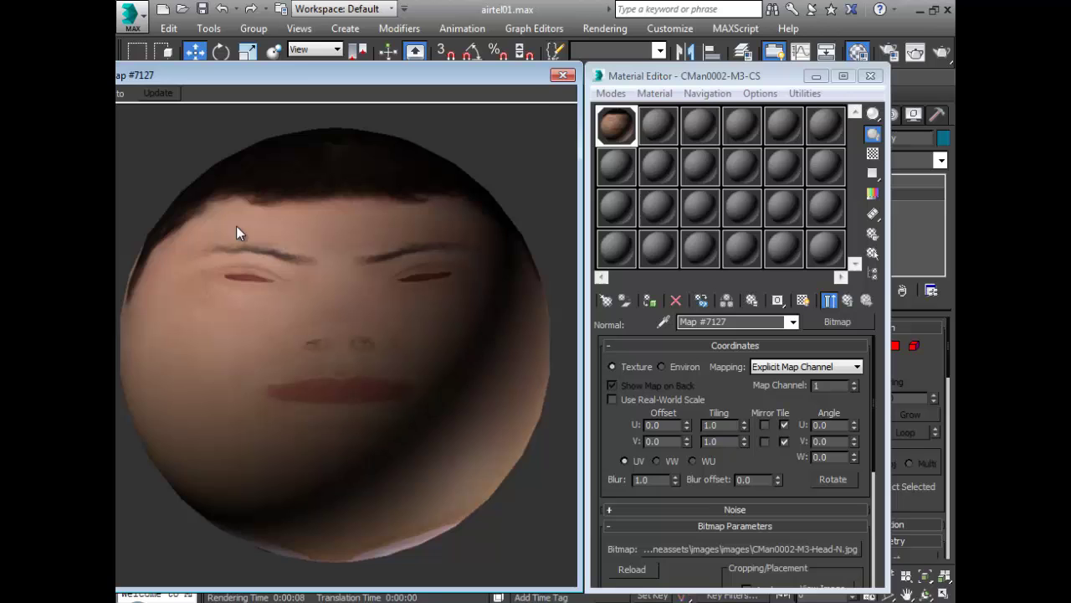
- Set the Normal Bump's Normal amount to 10, with the skin texture shaded on the head
{"action": "left_click", "coordinate": [562, 76]}
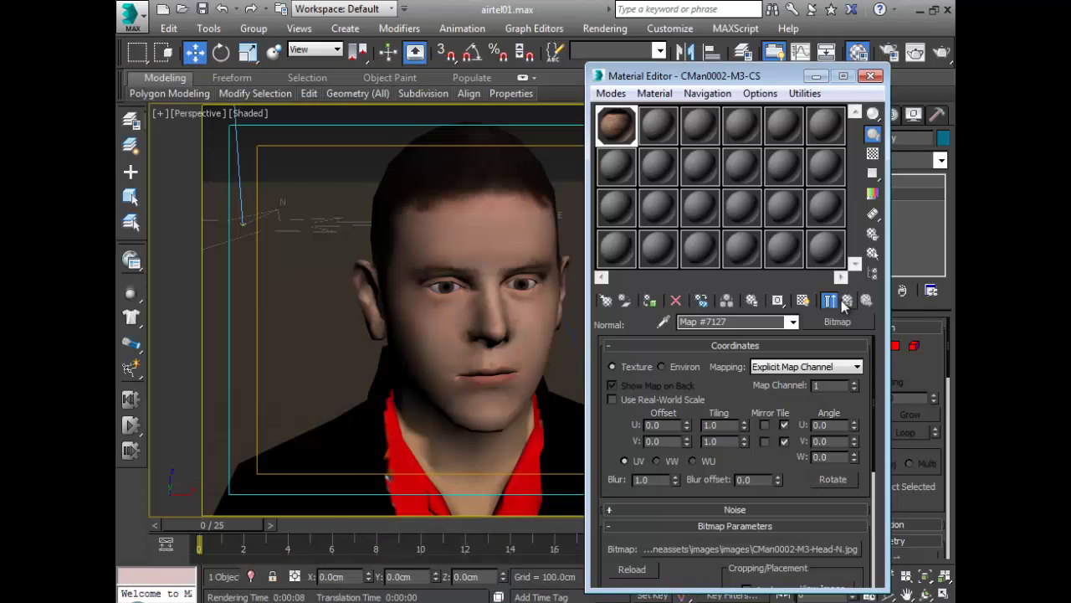
{"action": "left_click", "coordinate": [803, 300]}
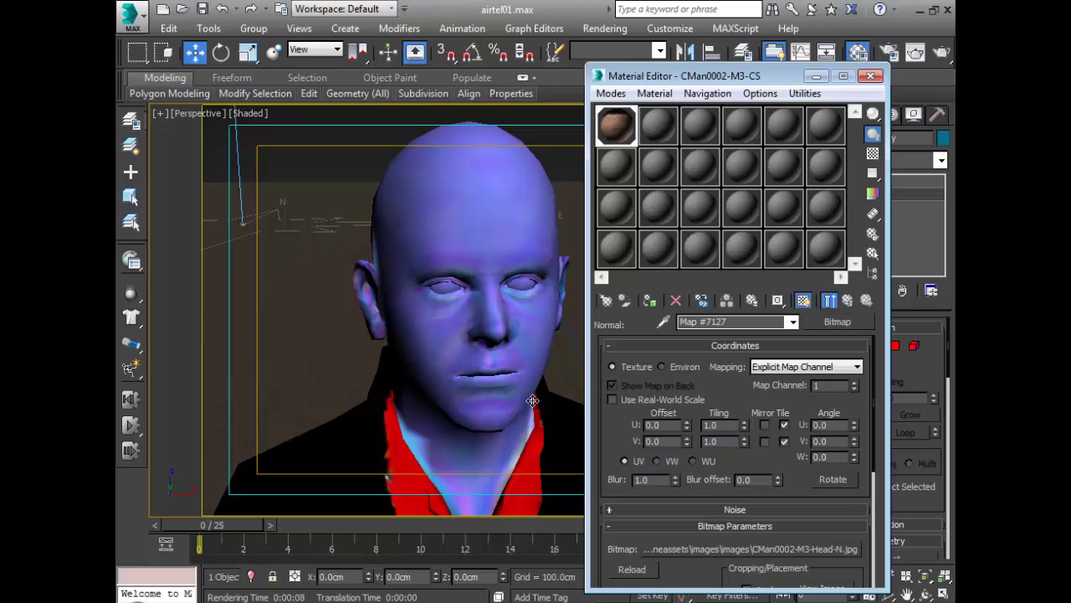
{"action": "left_click", "coordinate": [846, 301]}
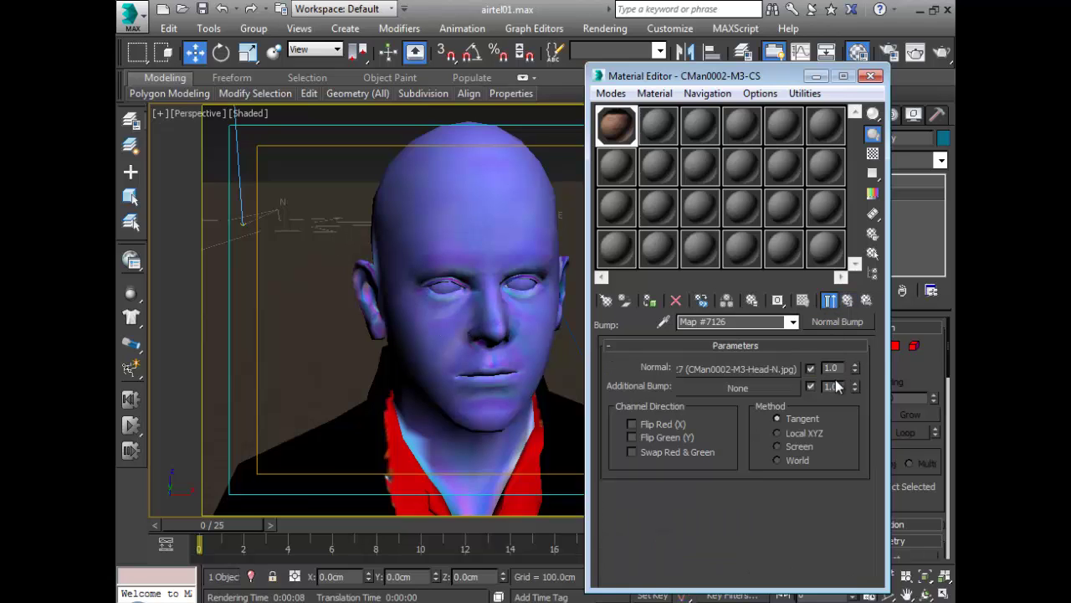
{"action": "double_click", "coordinate": [837, 366]}
{"action": "type", "text": "1"}
{"action": "key", "text": "Return"}
{"action": "left_click", "coordinate": [804, 299]}
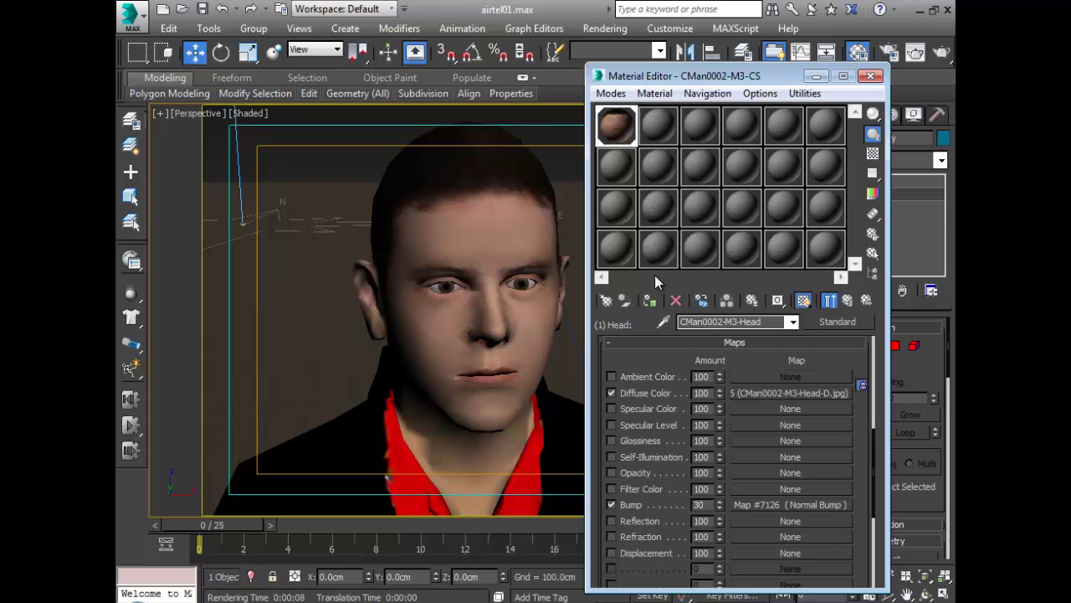
{"action": "left_click", "coordinate": [941, 55]}
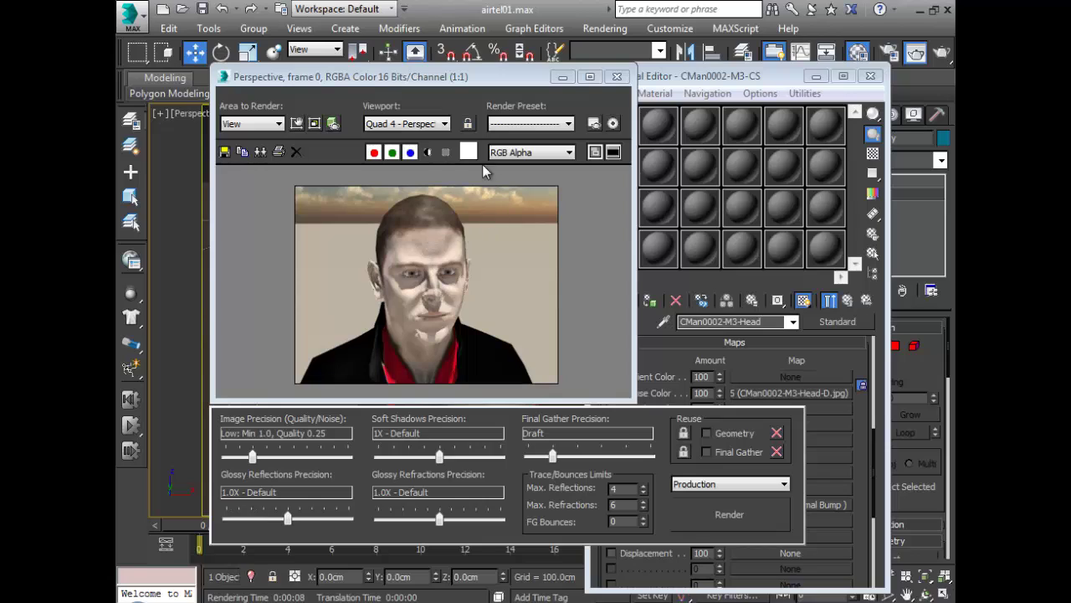
{"action": "left_click", "coordinate": [618, 78]}
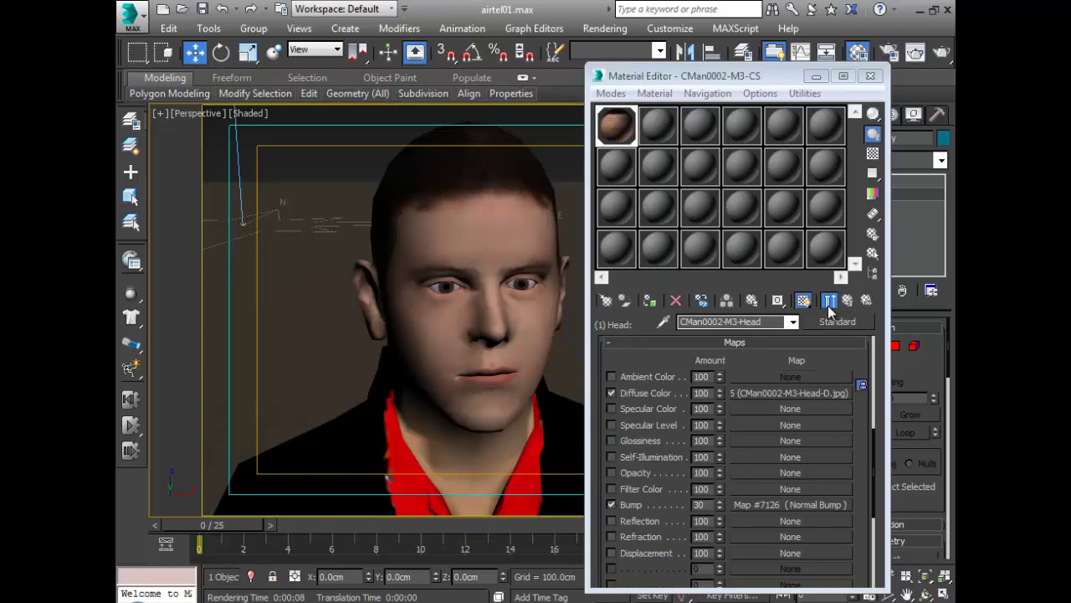
- Give the head's Blinn material Specular Level 37 and Glossiness 42, then render it
{"action": "left_click", "coordinate": [777, 340]}
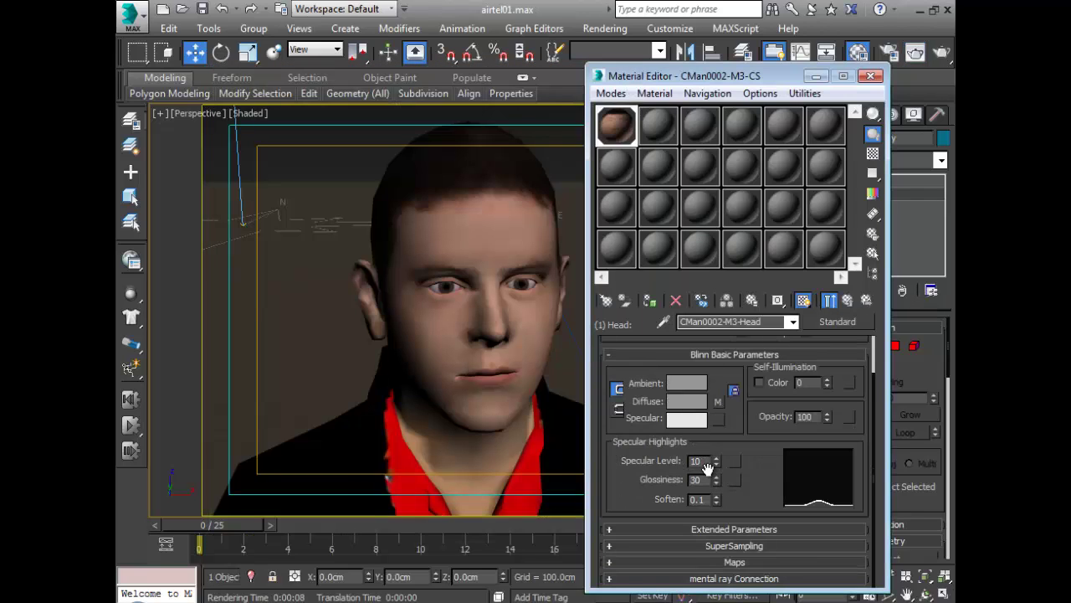
{"action": "left_click_drag", "start_coordinate": [716, 463], "coordinate": [716, 445]}
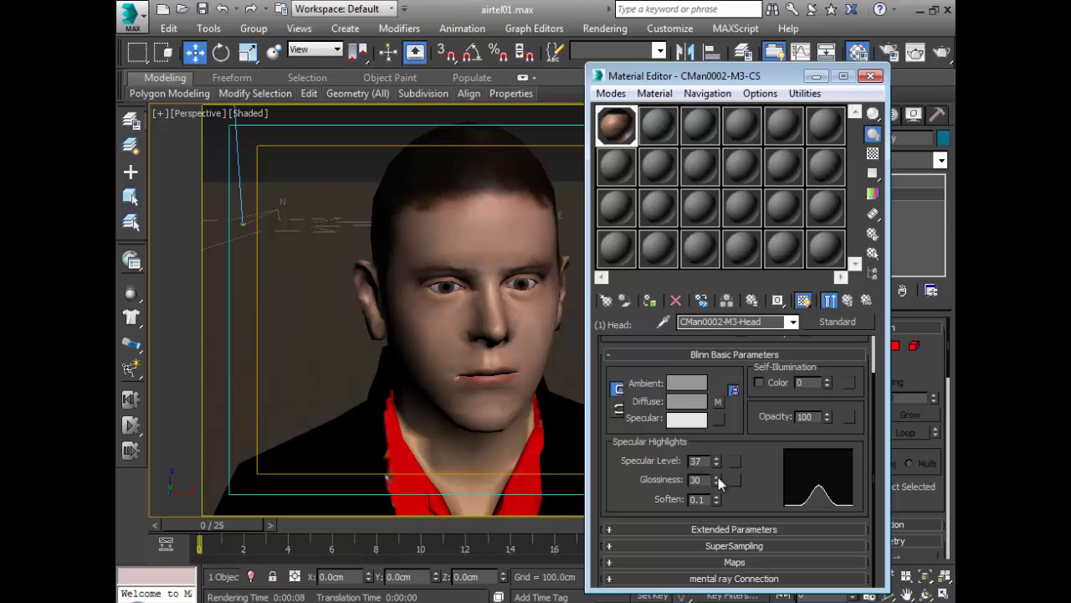
{"action": "left_click_drag", "start_coordinate": [716, 482], "coordinate": [718, 462]}
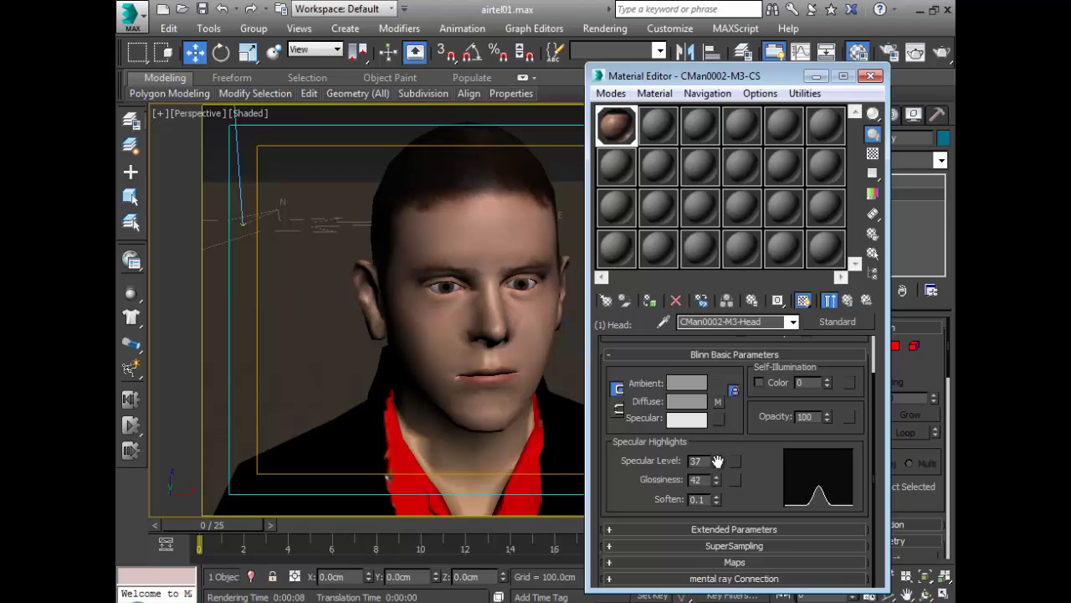
{"action": "left_click", "coordinate": [942, 57]}
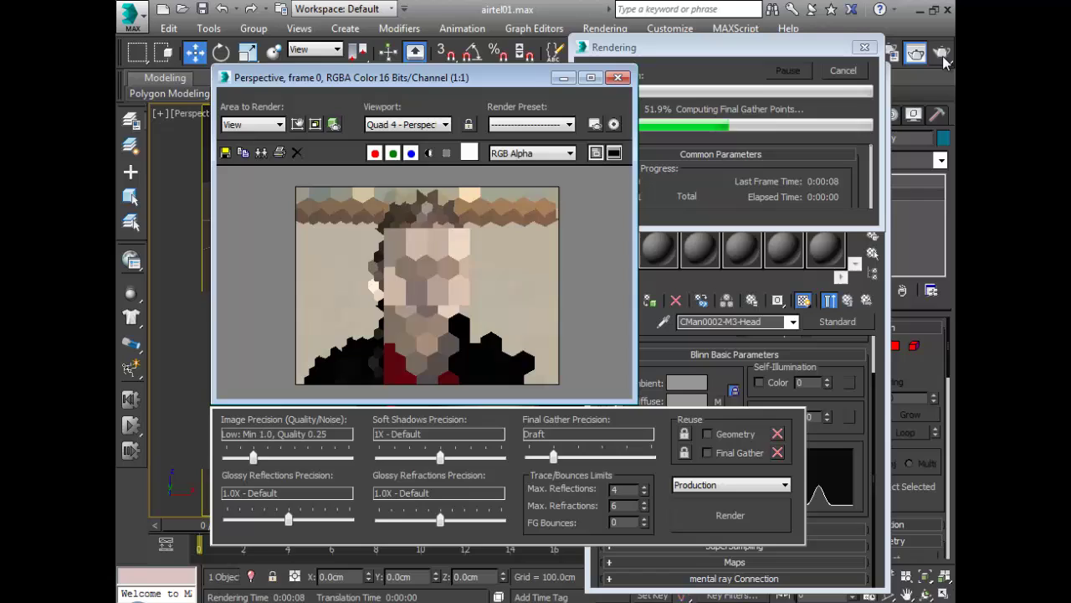